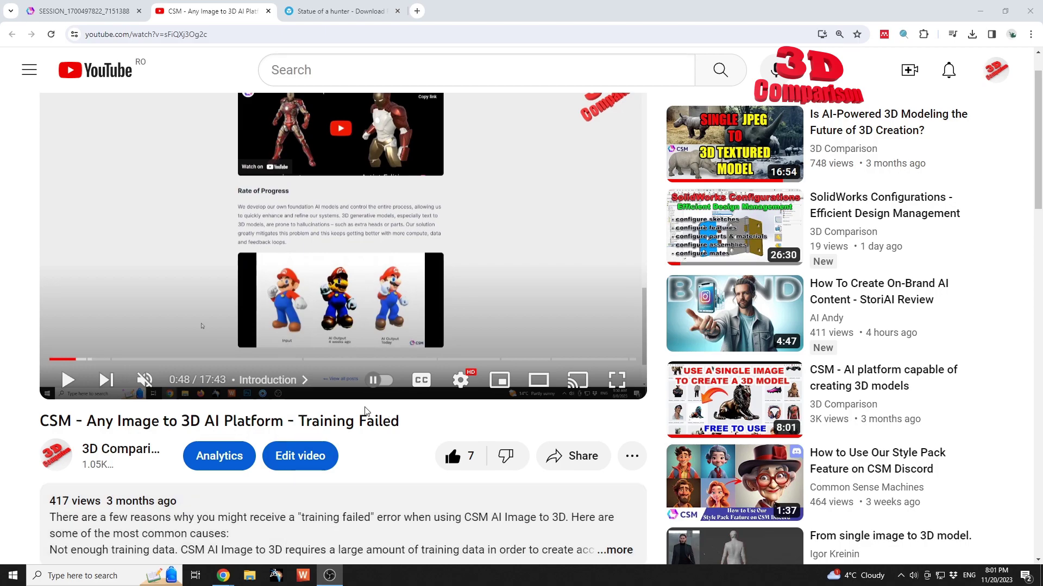
Highlight "Training Failed" in the video title and skim the video at 8:34, 12:01, 12:43 and 13:57
left_click_drag(298, 423, 419, 424)
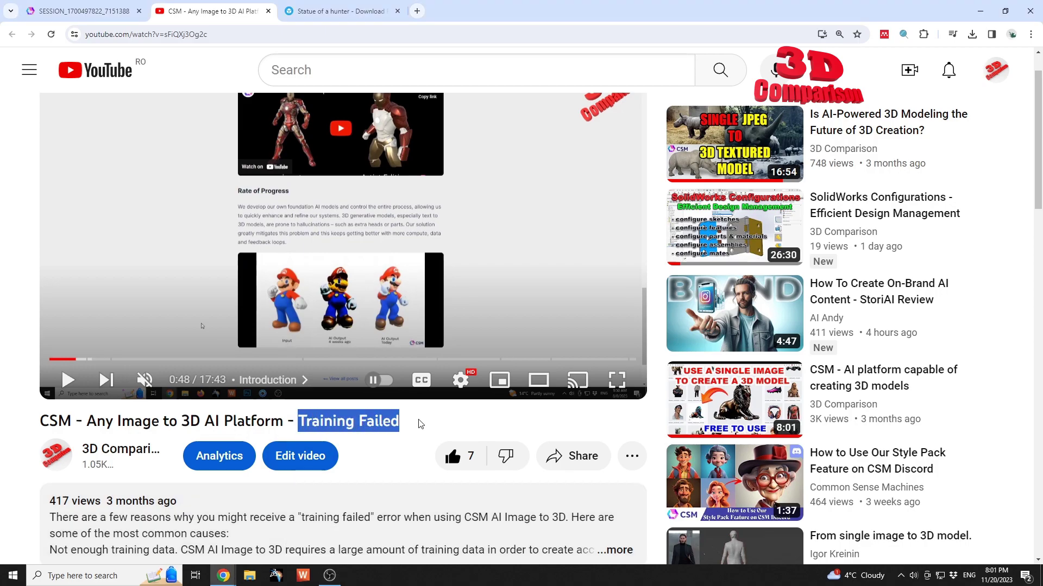
scroll(420, 424, "up", 1)
left_click(334, 414)
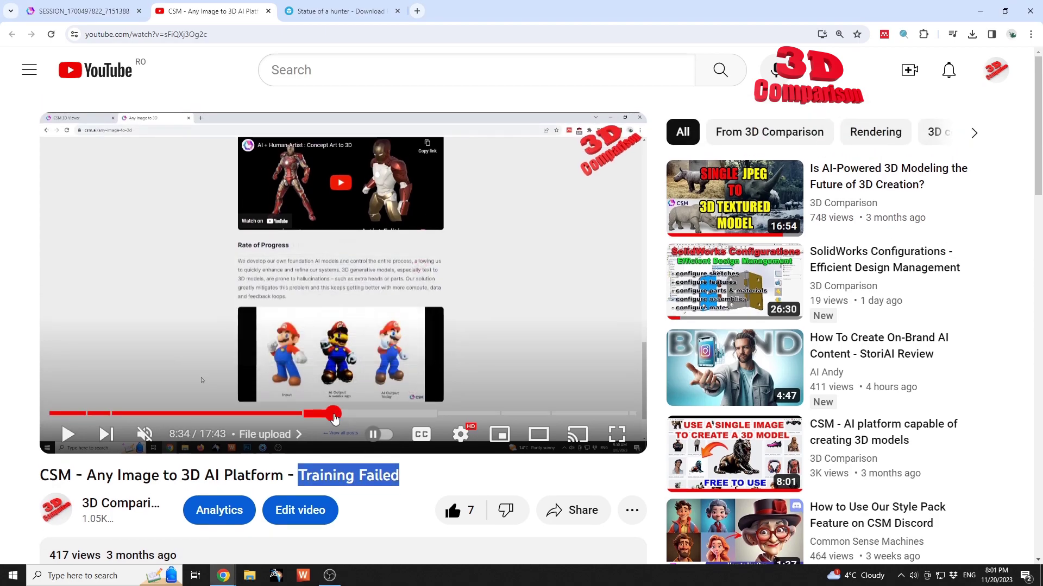
left_click(447, 415)
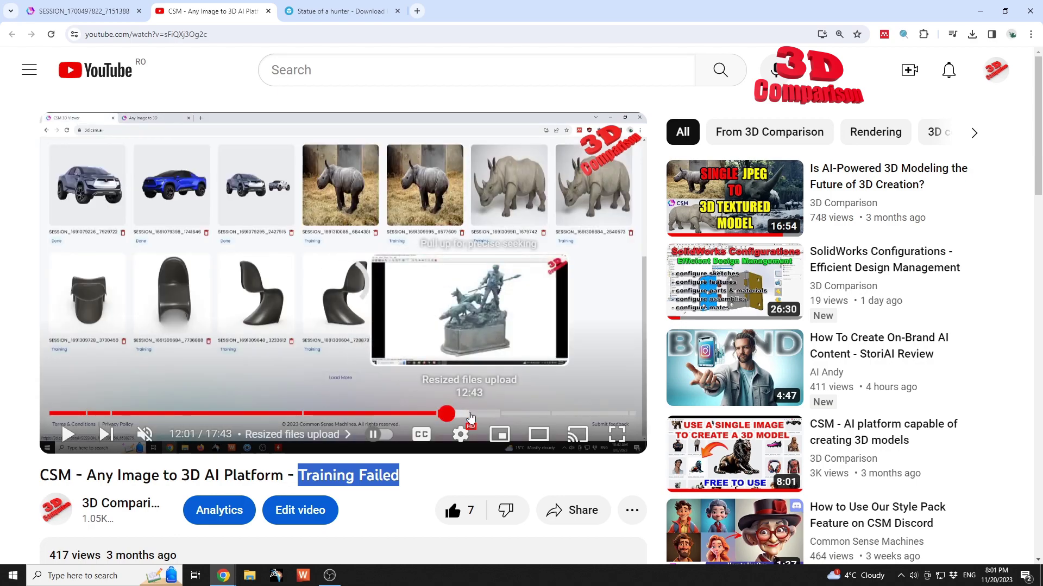
left_click(470, 415)
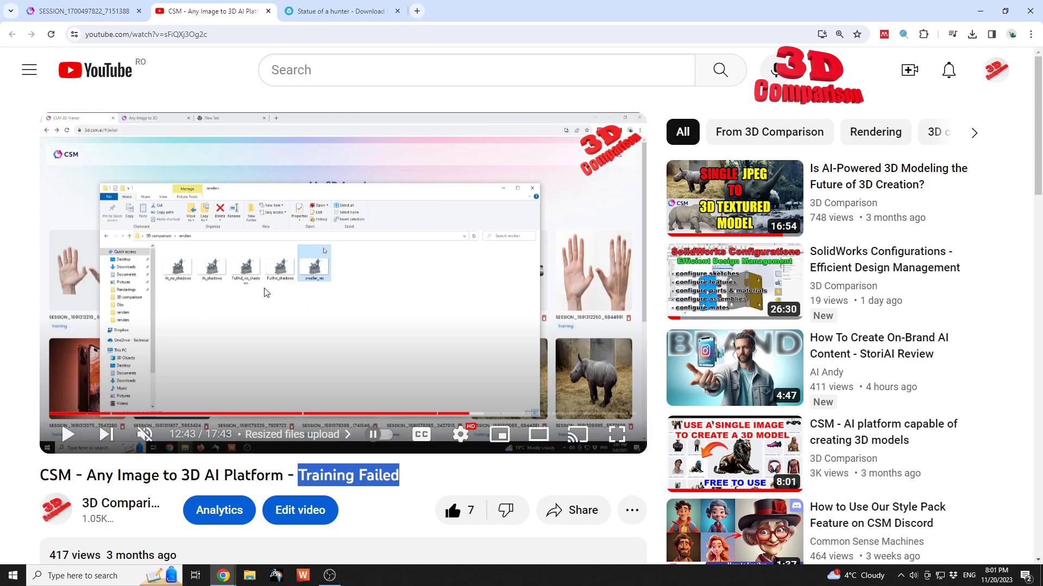
left_click(511, 414)
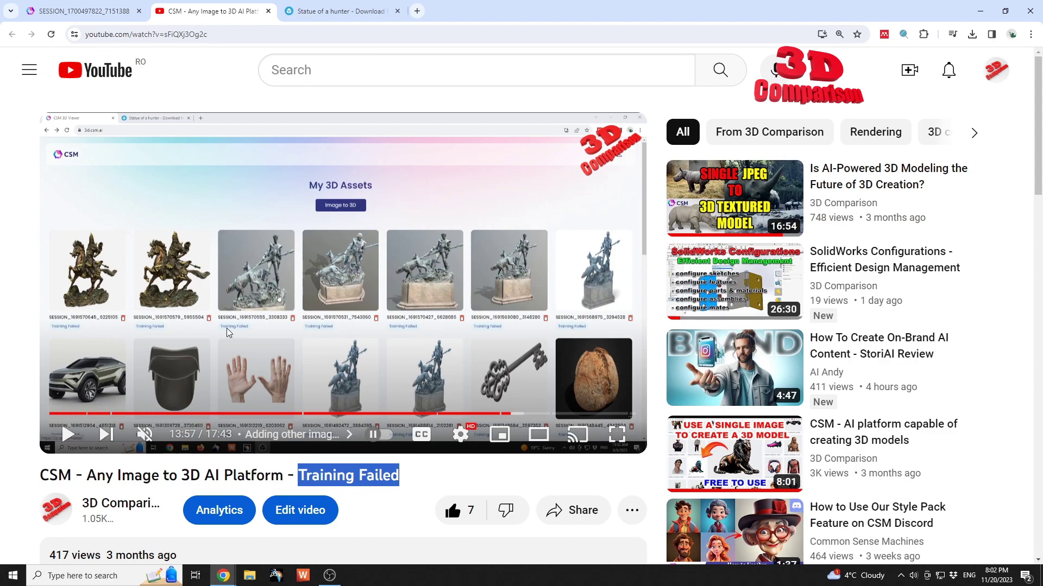
Switch to CSM and review the older 3D assets with failed polishing, paging back to the newest sessions
left_click(82, 11)
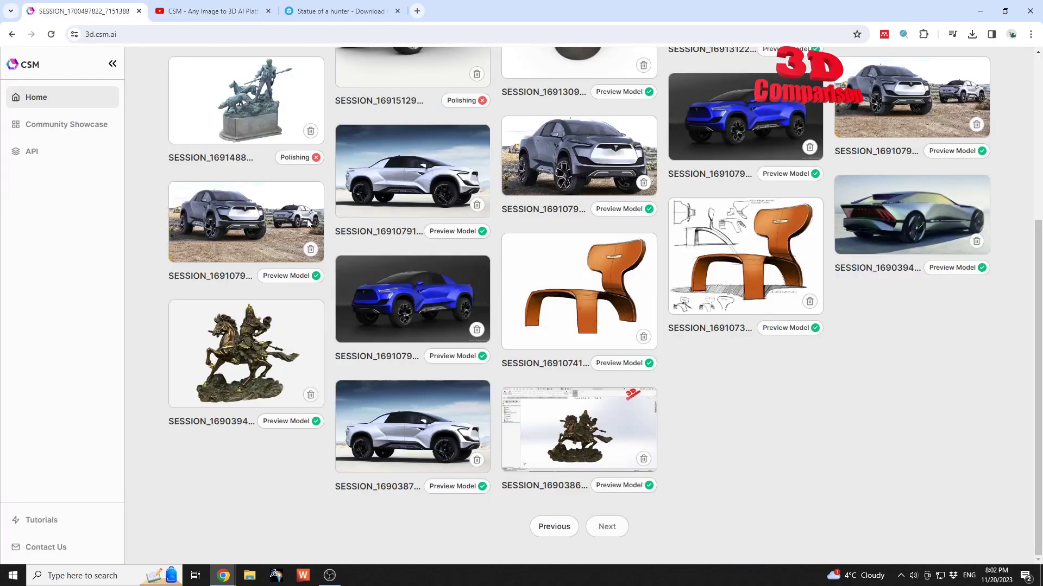
scroll(758, 426, "up", 4)
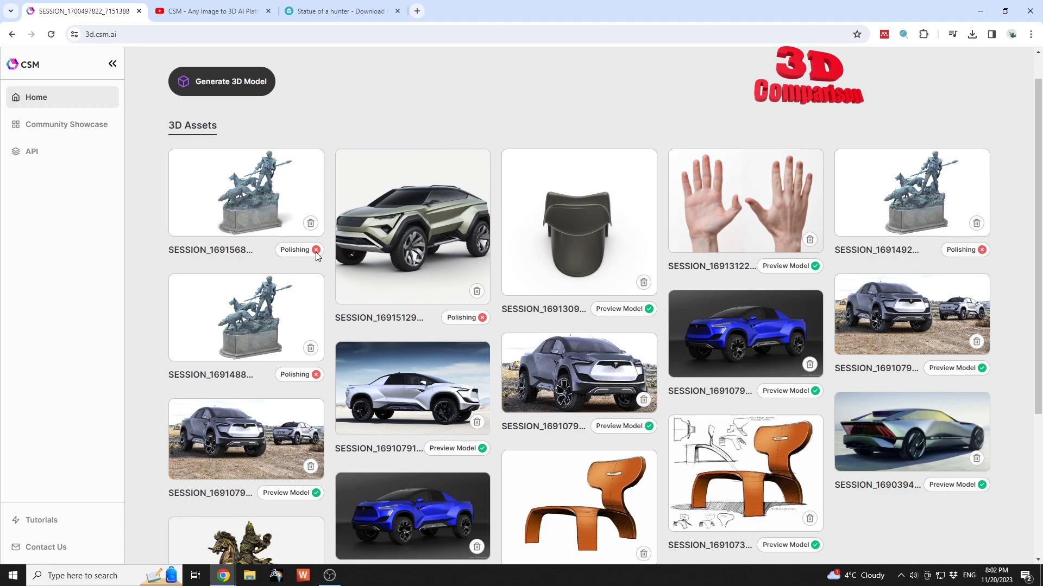
scroll(317, 255, "down", 5)
left_click(560, 526)
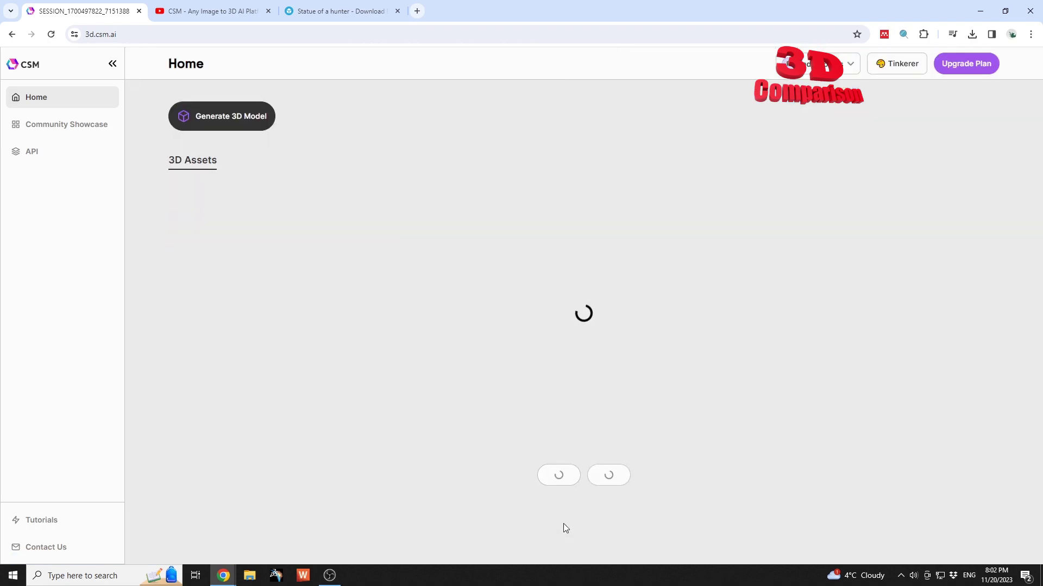
scroll(548, 488, "down", 3)
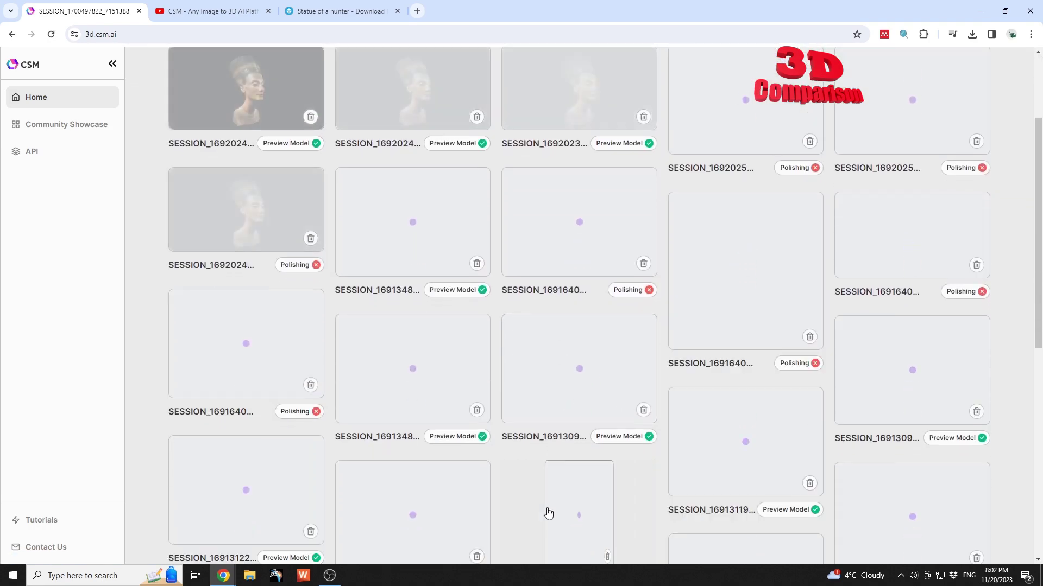
scroll(549, 507, "down", 5)
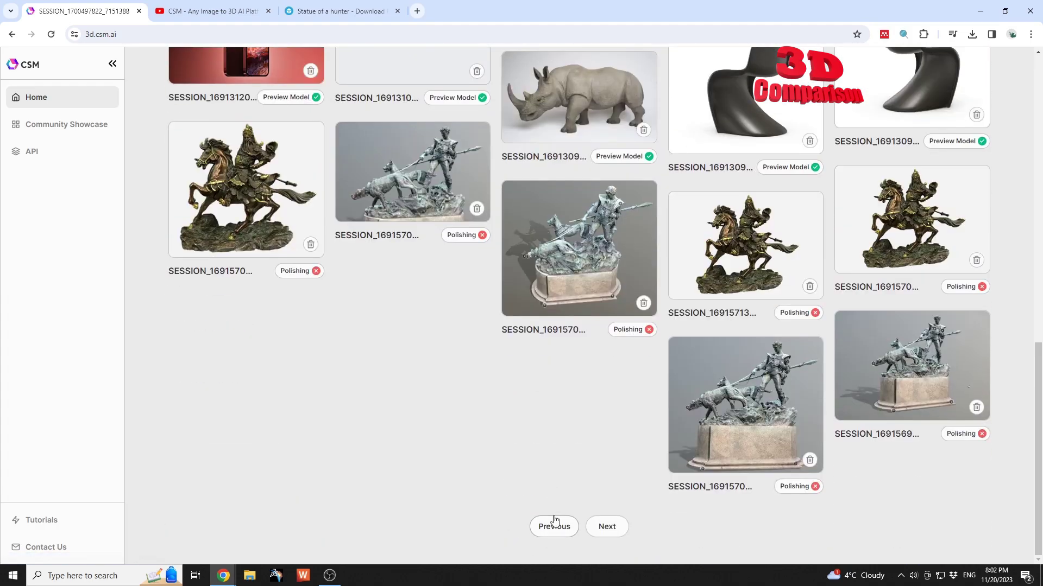
left_click(555, 525)
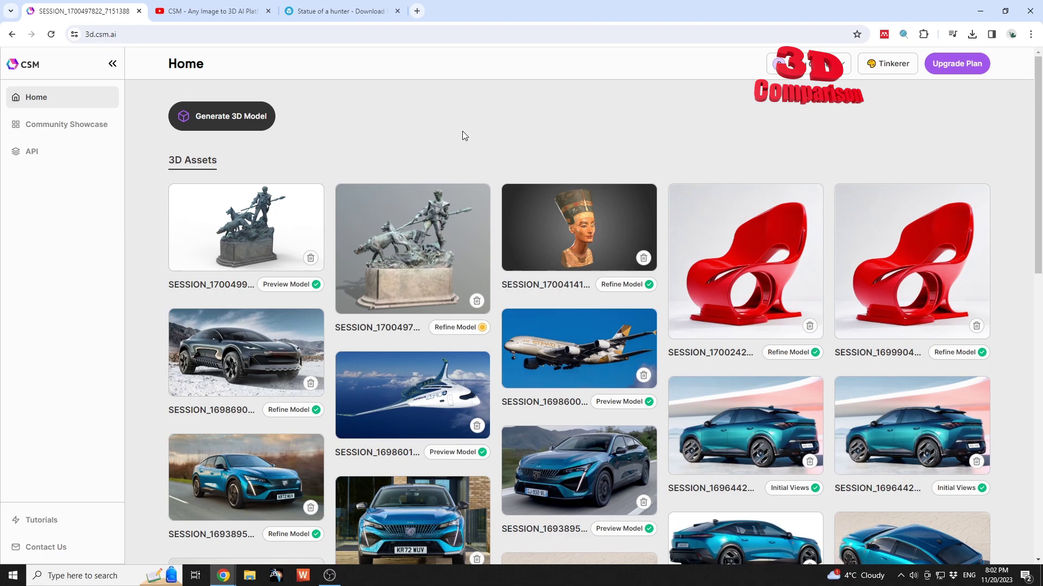
Open the grey-background hunter statue session, inspect its preview model up close and from several angles, and return to the asset list
left_click(417, 252)
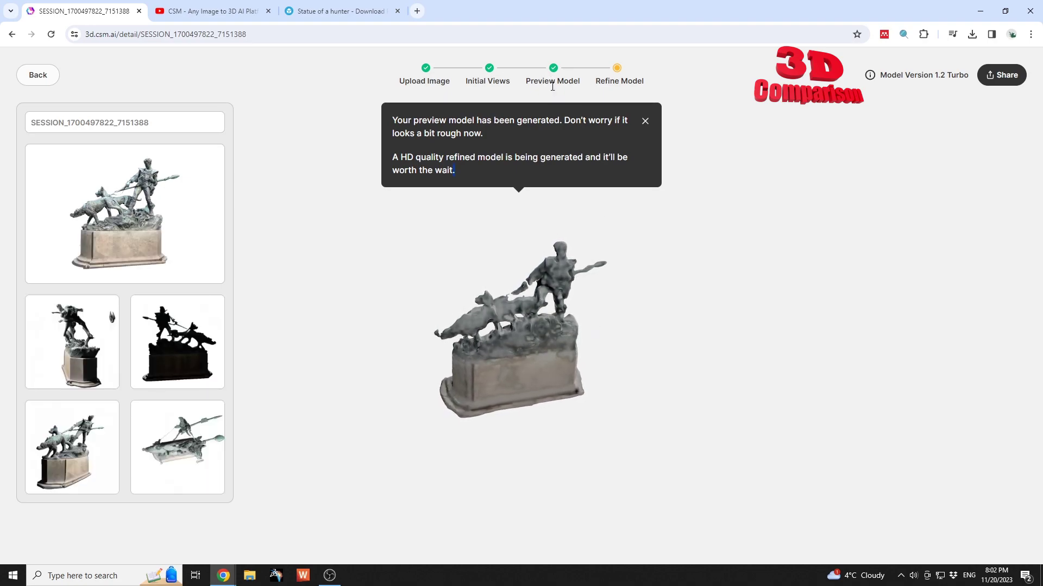
scroll(584, 328, "up", 3)
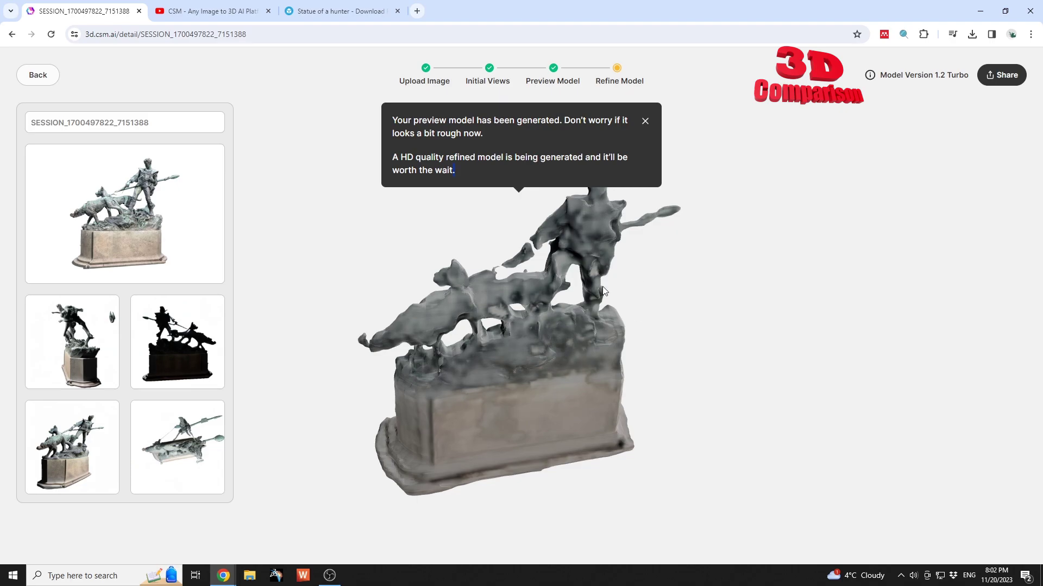
scroll(610, 280, "up", 3)
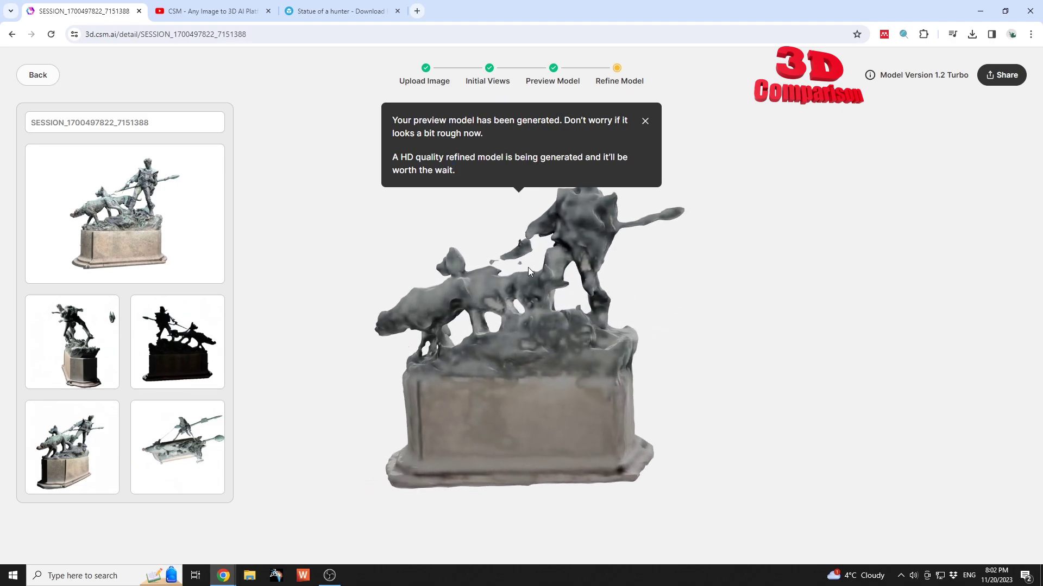
left_click_drag(527, 269, 638, 288)
scroll(635, 291, "down", 3)
scroll(589, 283, "up", 3)
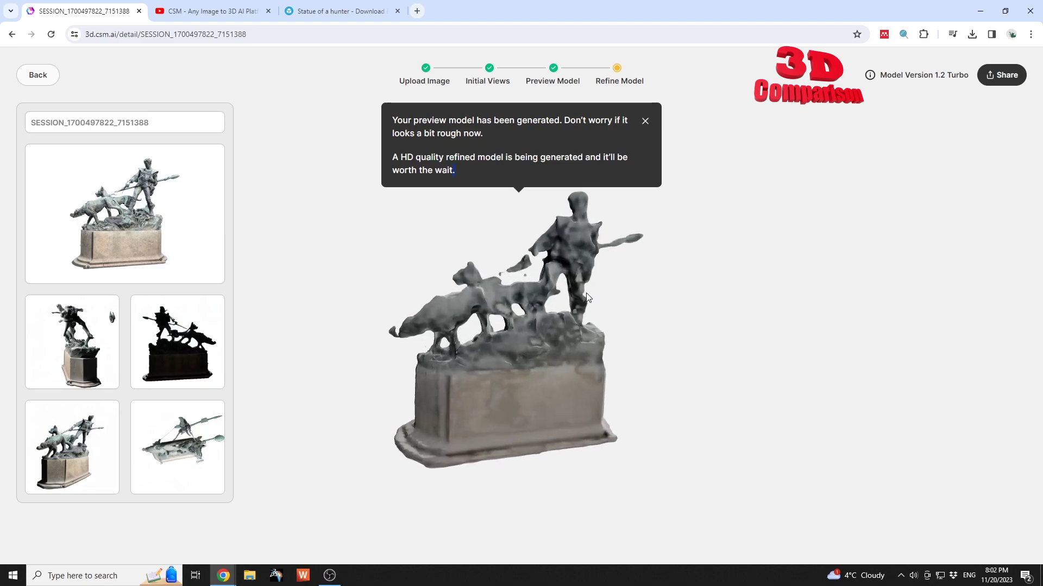
left_click(44, 79)
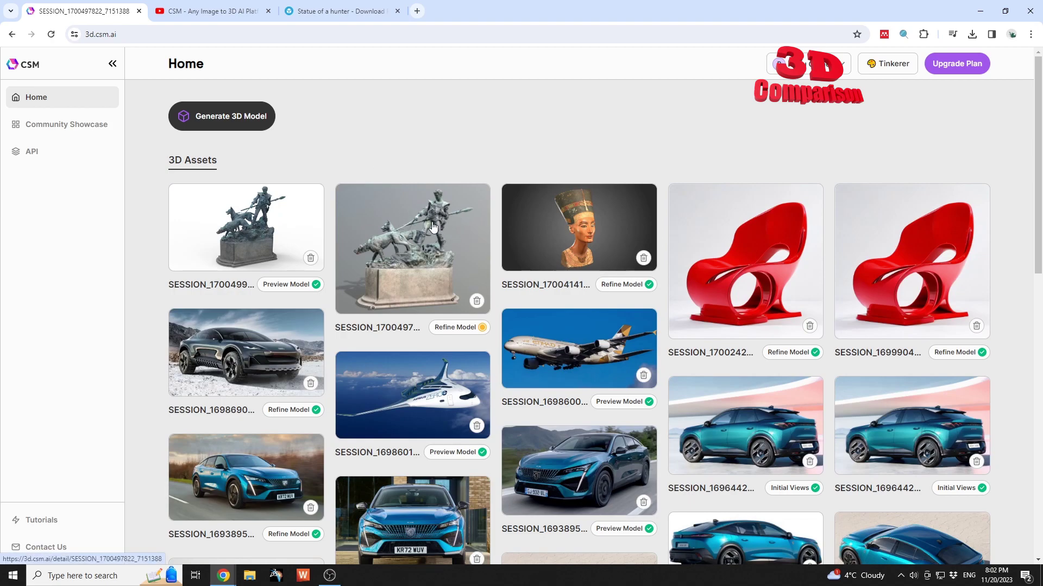
Switch to Sketchfab and examine the original Statue of a hunter model by rotating and zooming it
left_click(362, 11)
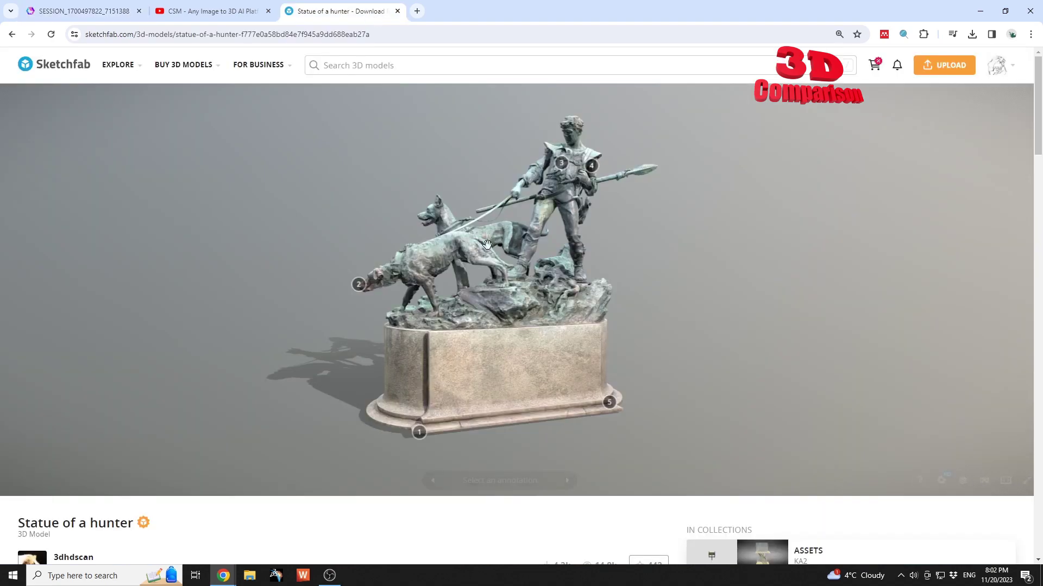
left_click_drag(577, 272, 675, 259)
scroll(679, 263, "up", 5)
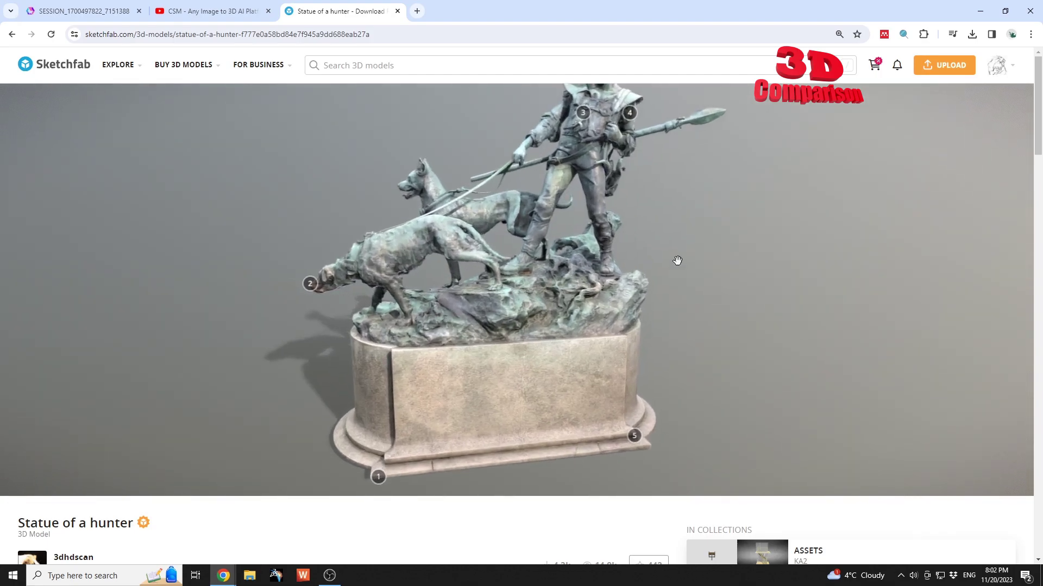
scroll(681, 269, "down", 5)
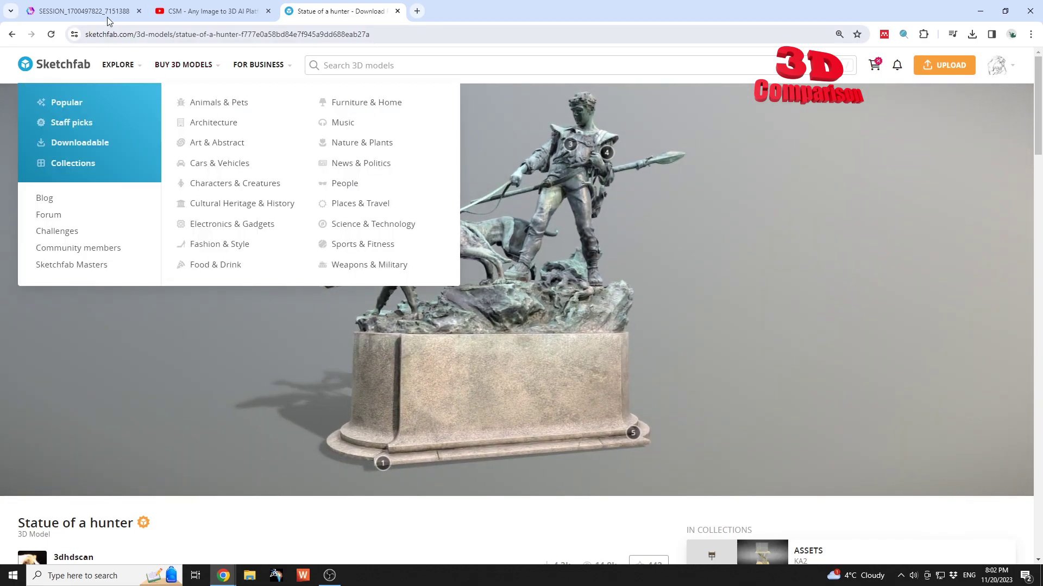
Switch back to CSM, inspect the white-background hunter statue's preview model from several angles, and dismiss the paid plan offer
left_click(110, 13)
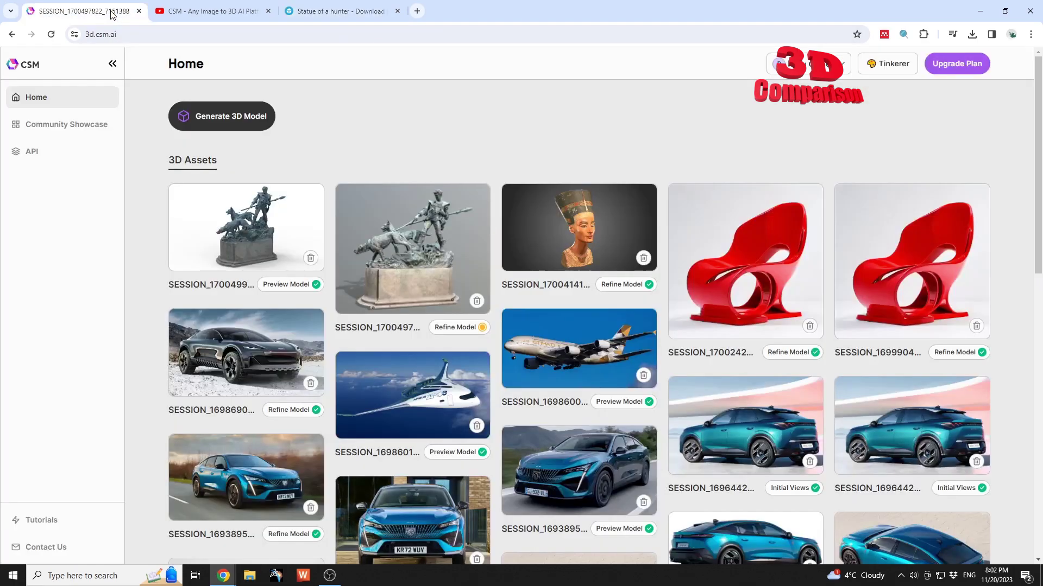
left_click(247, 223)
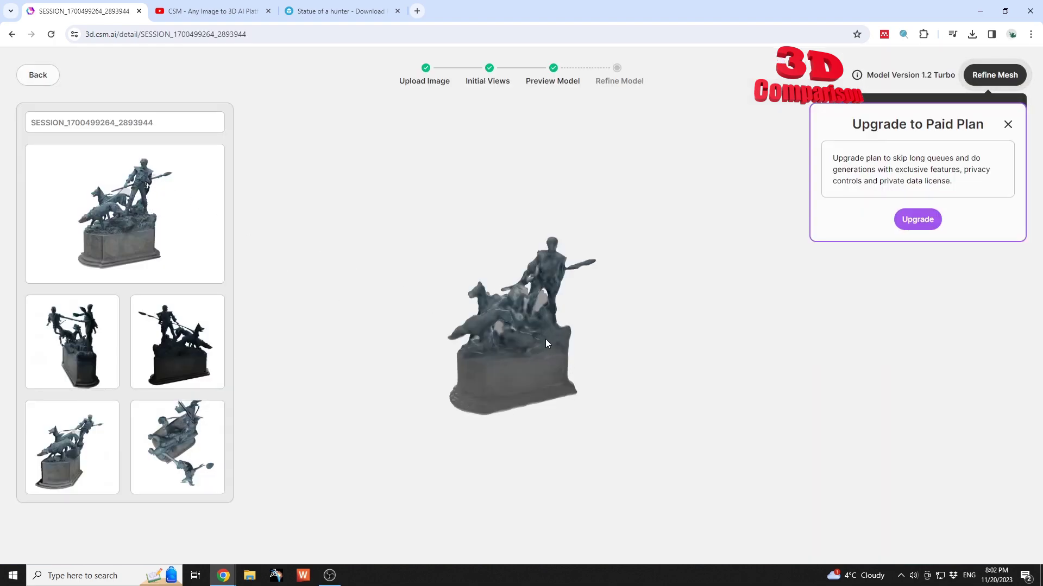
scroll(545, 339, "up", 3)
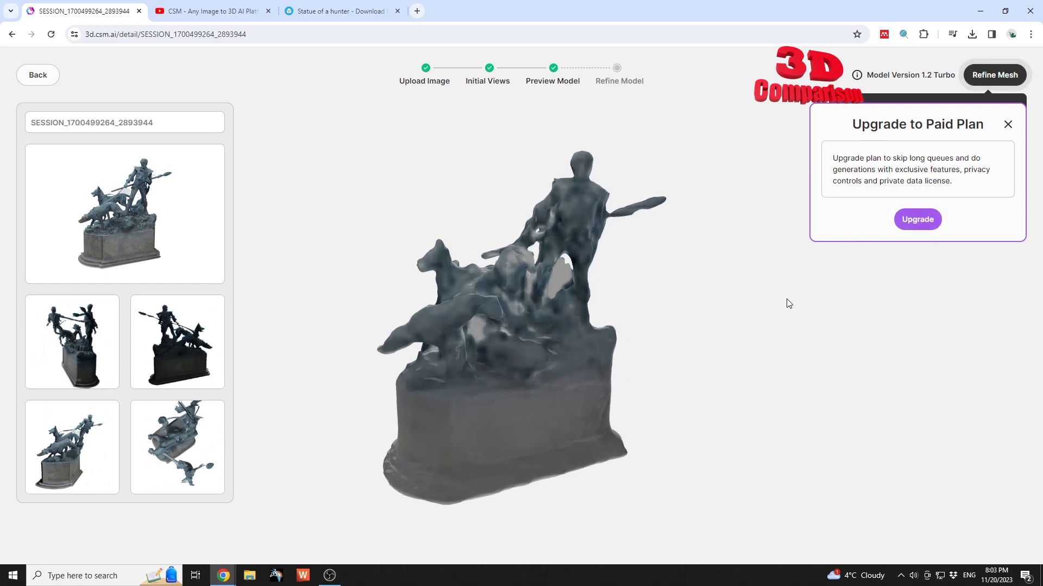
left_click_drag(685, 318, 715, 342)
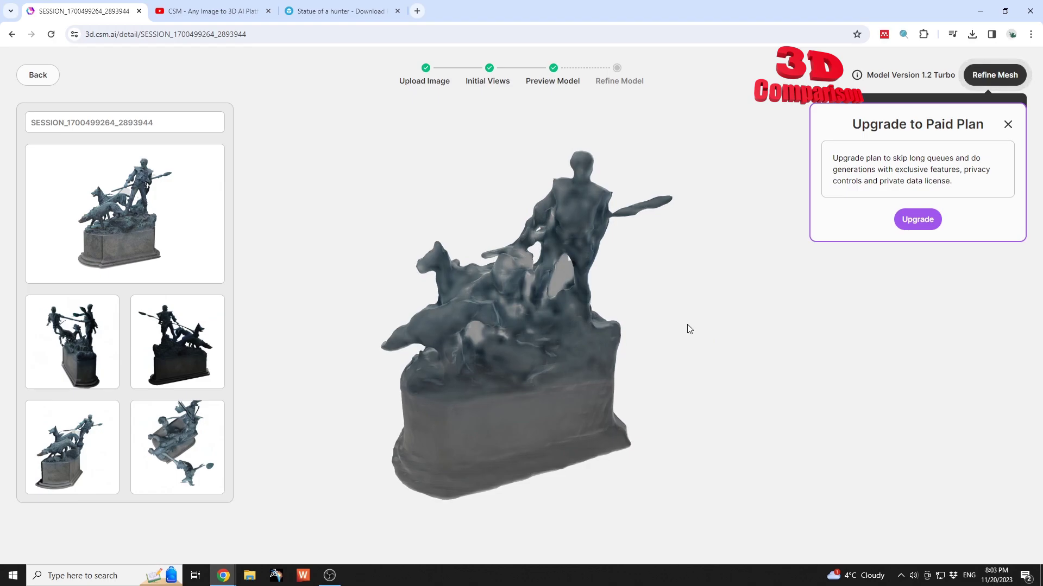
mouse_move(650, 331)
left_mouse_down()
mouse_move(612, 301)
mouse_move(641, 336)
left_mouse_up()
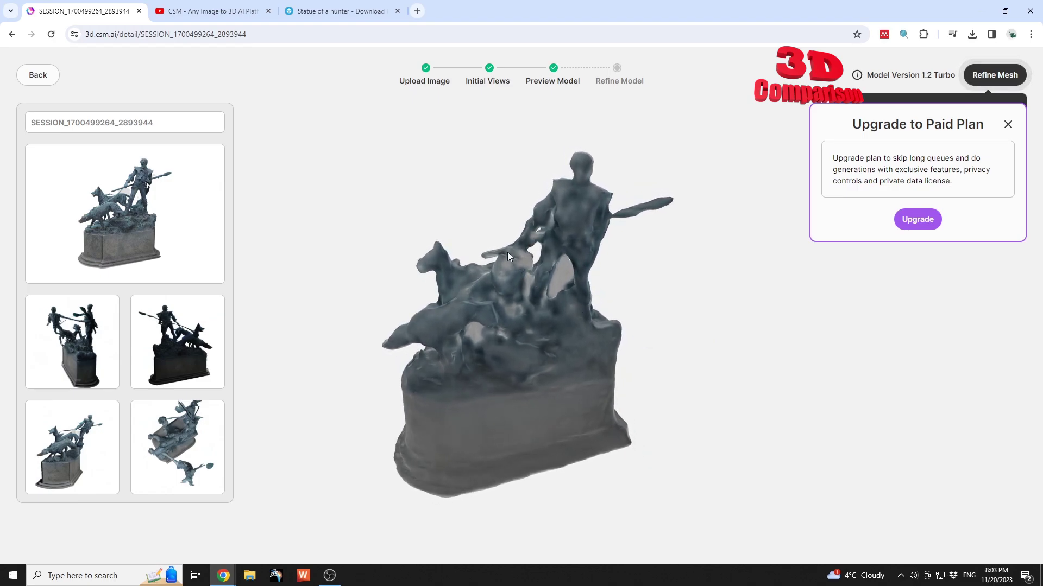
left_click_drag(503, 273, 439, 282)
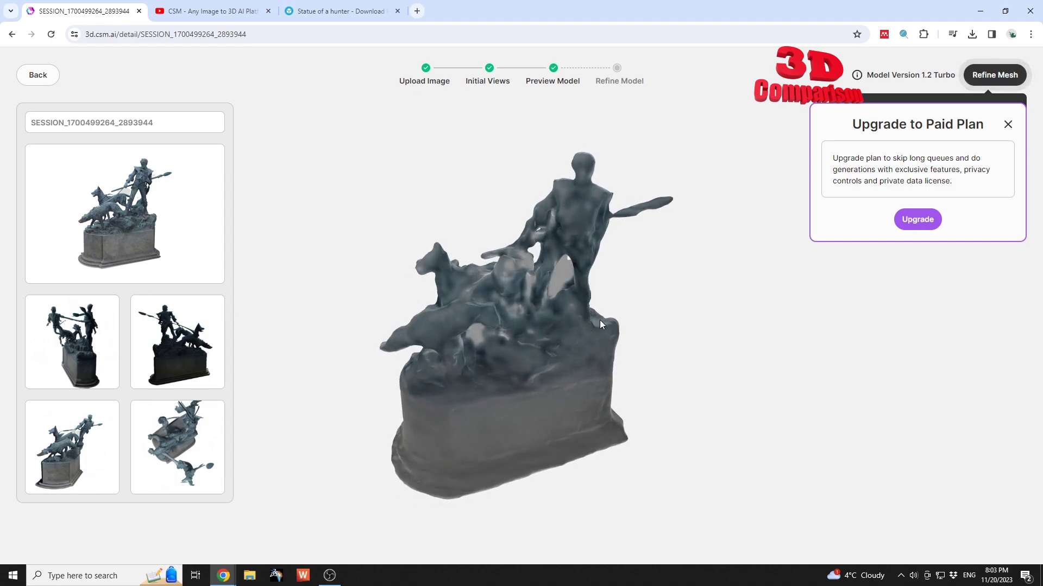
left_click_drag(601, 333, 605, 313)
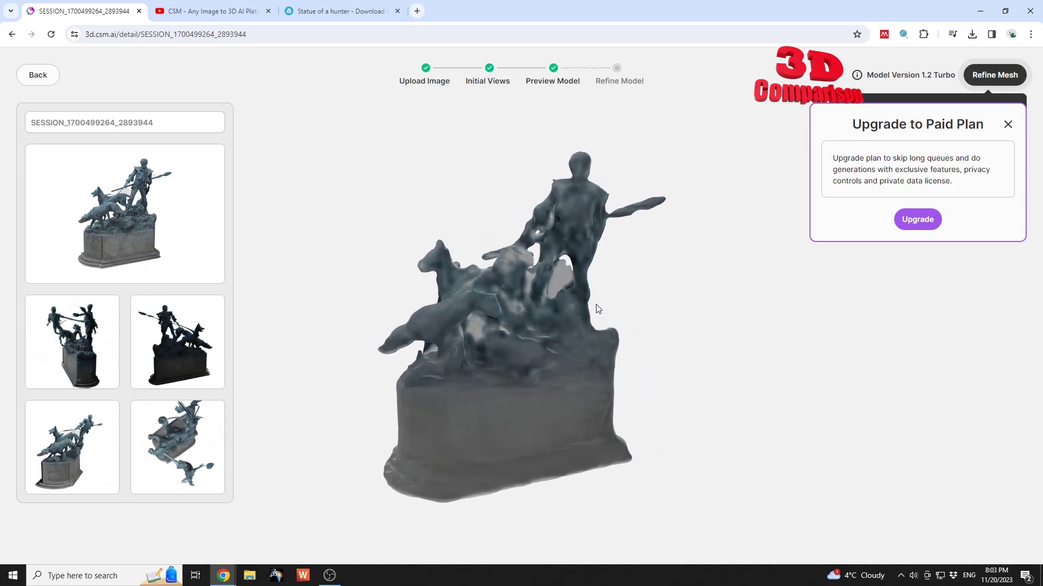
left_click(1010, 127)
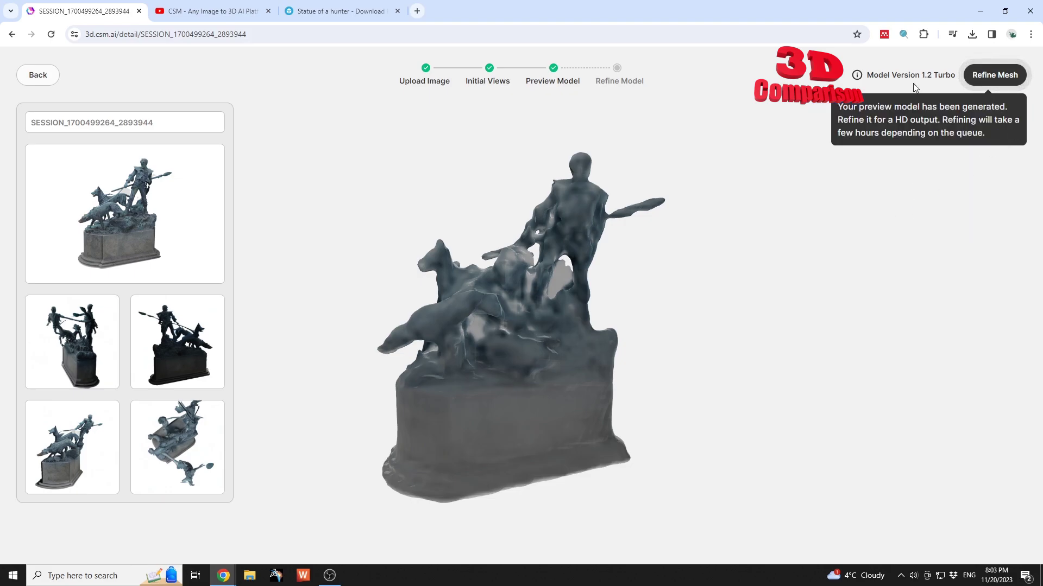
Return to the asset list, look again at the grey-background hunter statue session for comparison, and leave it
left_click(41, 75)
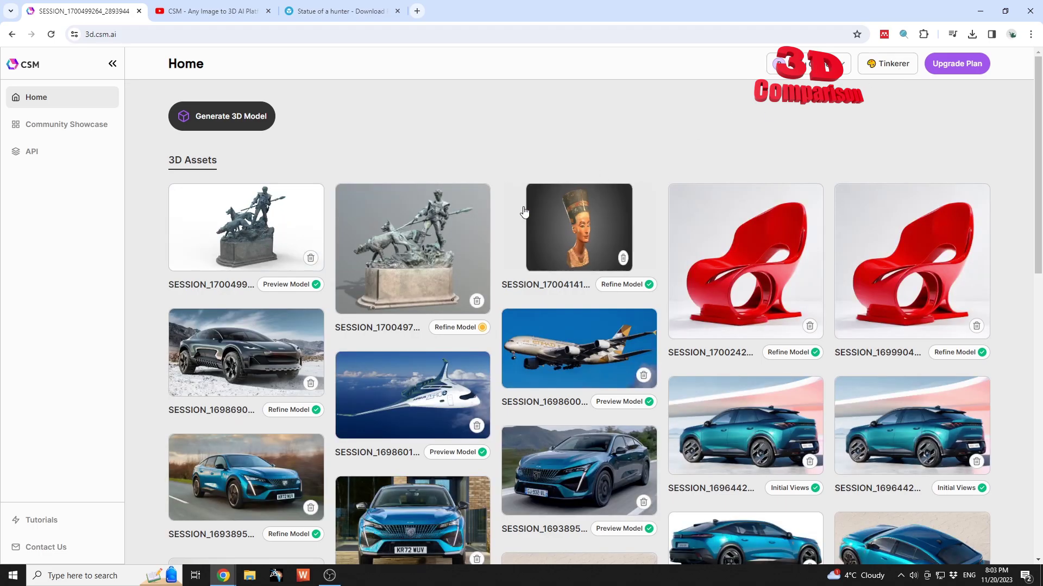
left_click(423, 240)
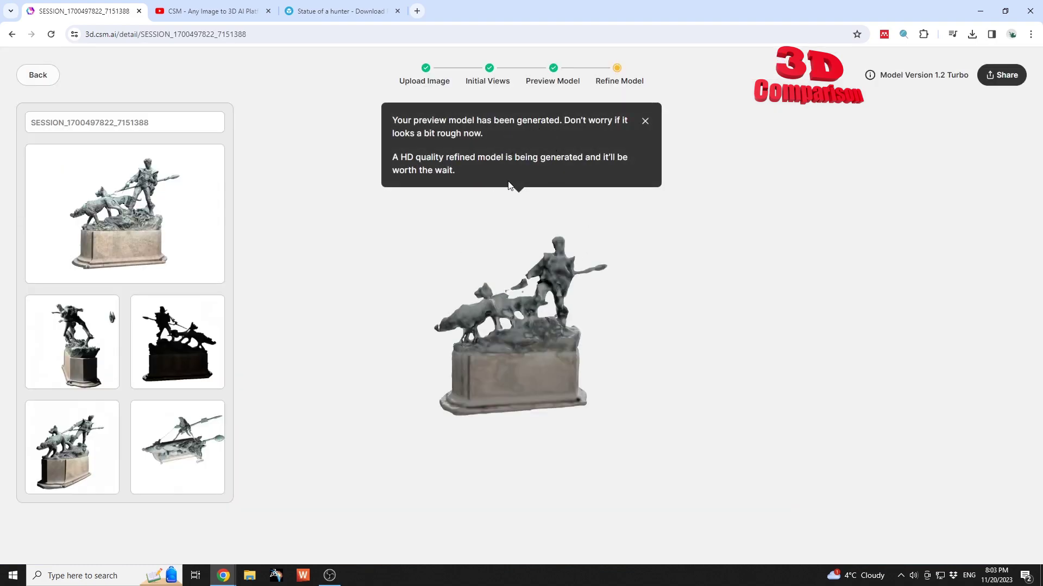
left_click(38, 75)
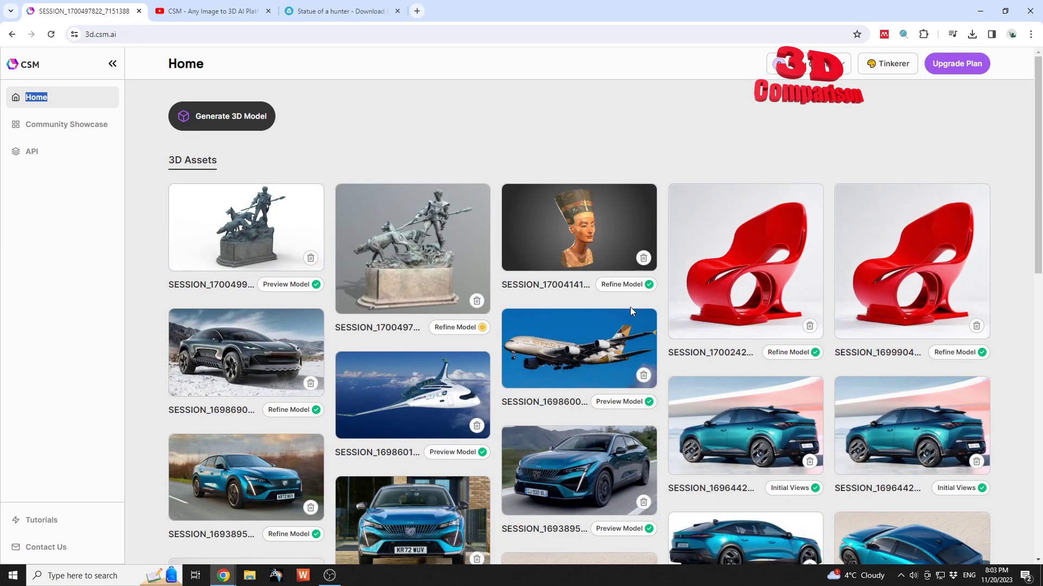
Start a new 3D model by uploading the t4 image from the Desktop, and open the new session's initial views
left_click(246, 118)
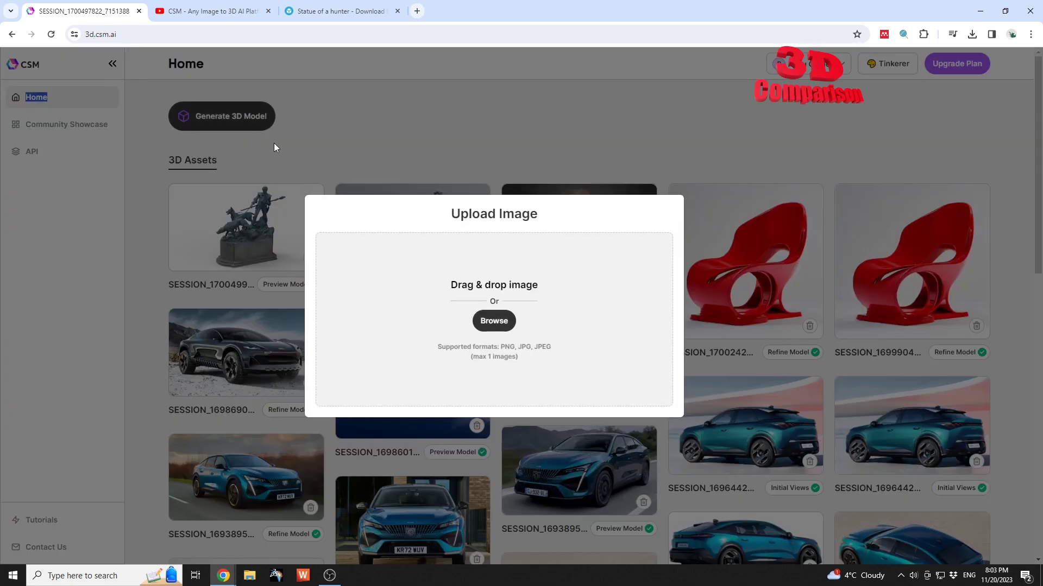
left_click(494, 321)
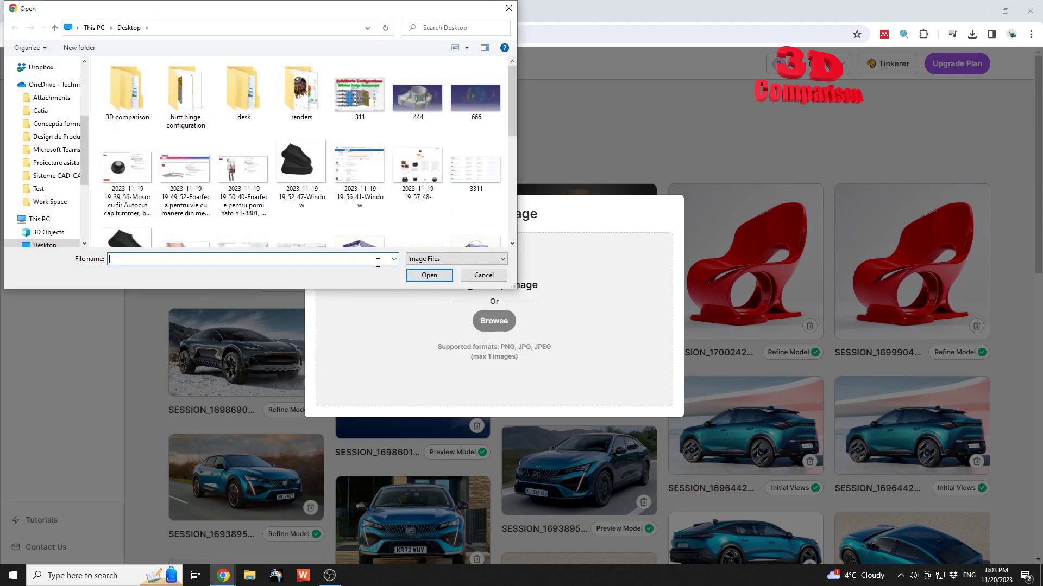
scroll(294, 207, "down", 3)
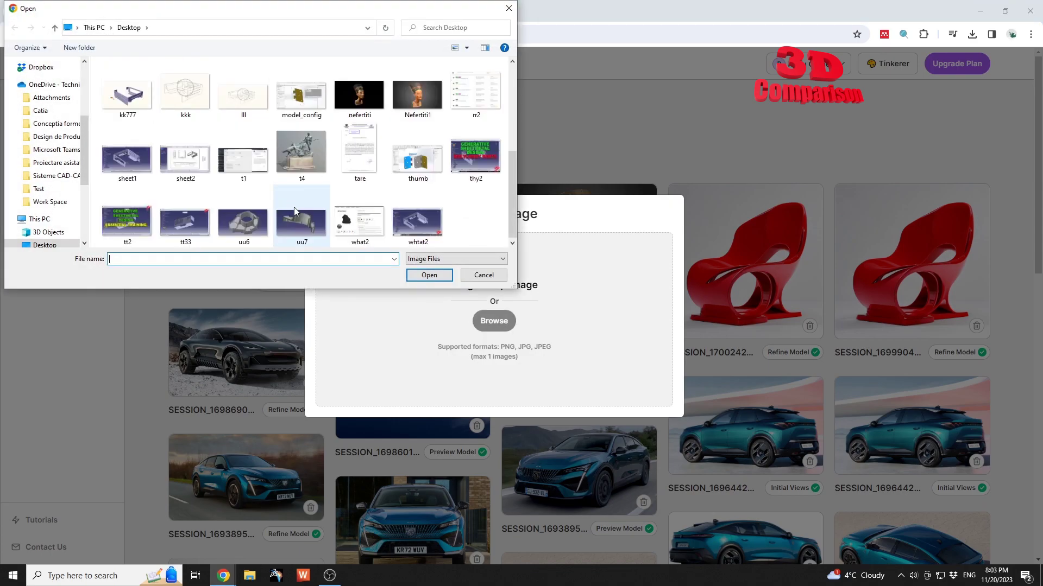
double_click(303, 162)
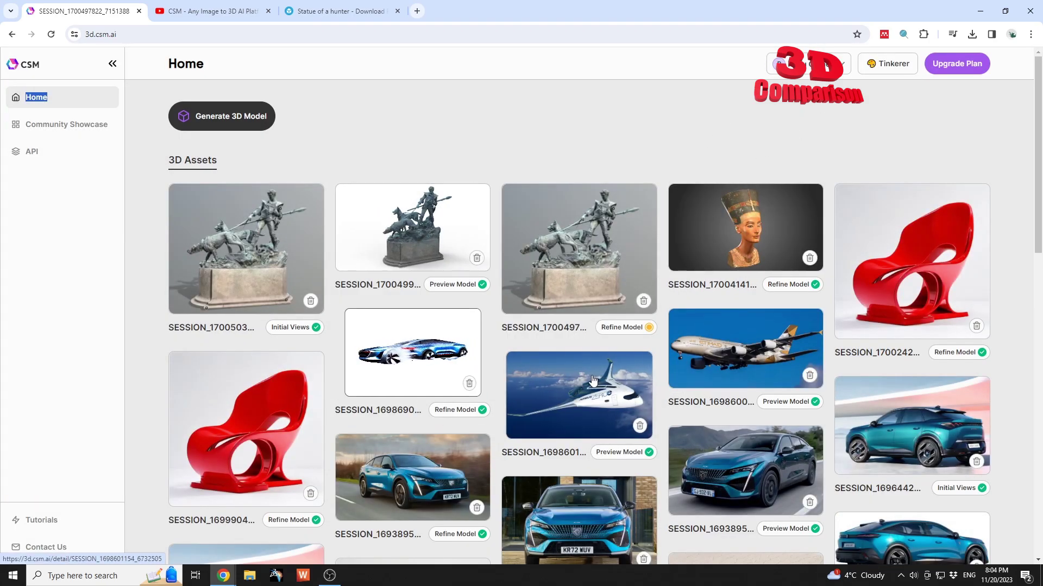
left_click(258, 261)
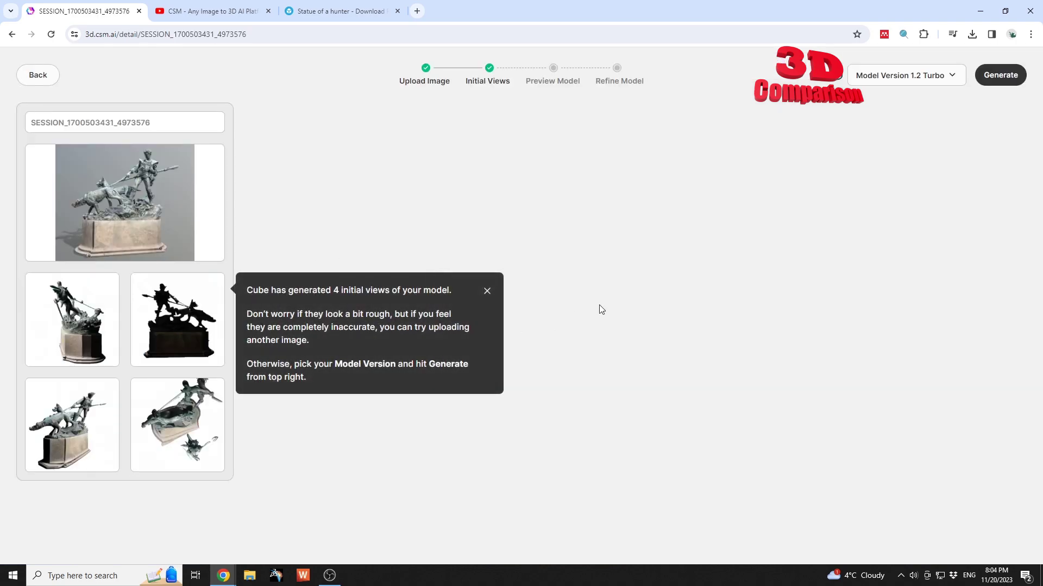
Show the available model versions, and switch to YouTube to view the Training Failed video at about 15:33
left_click(954, 76)
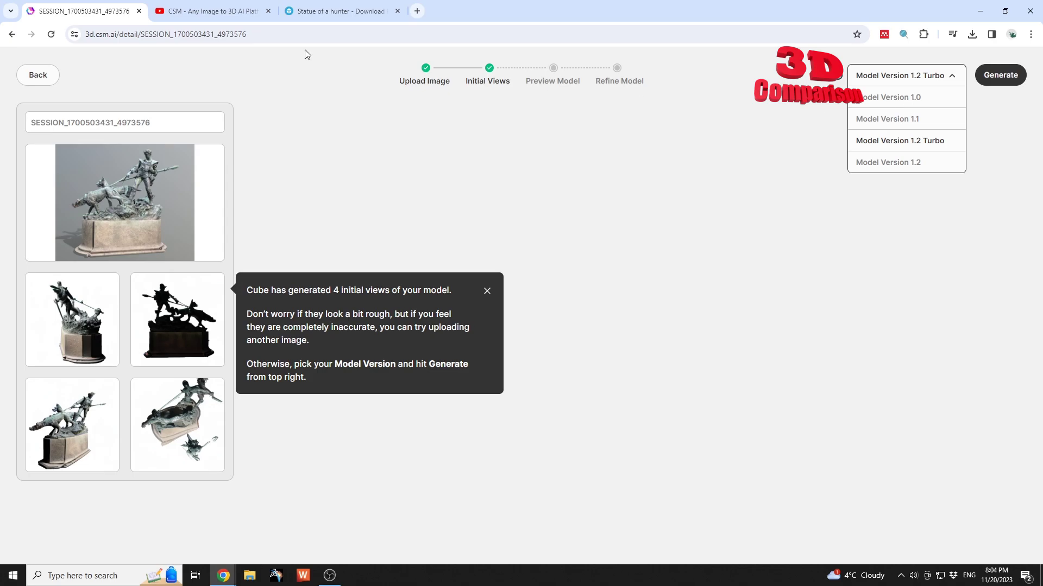
left_click(233, 12)
left_click(565, 414)
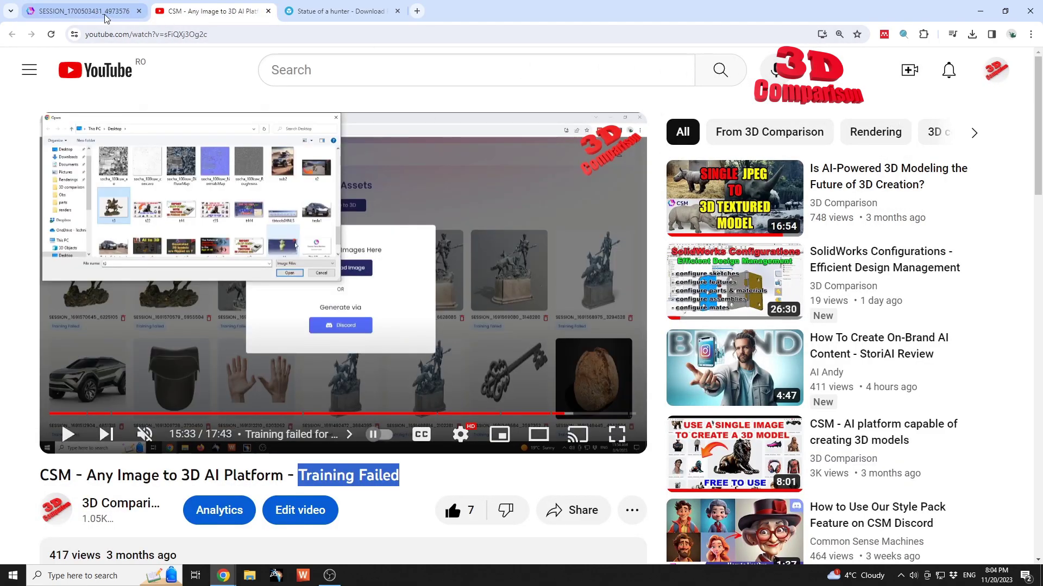
Switch back to CSM and generate the new session's preview model with Model Version 1.2 Turbo
left_click(81, 11)
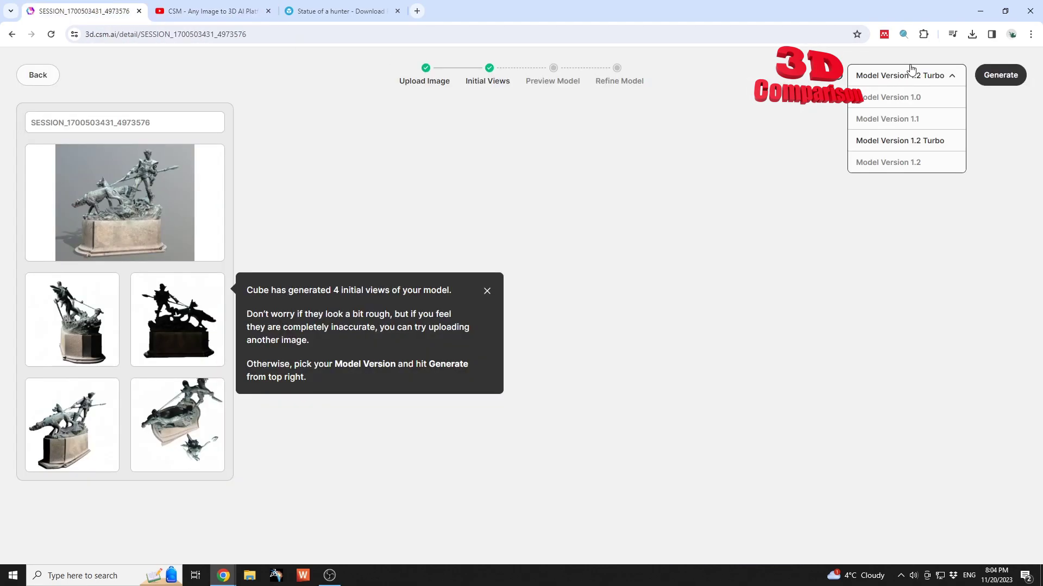
left_click(925, 142)
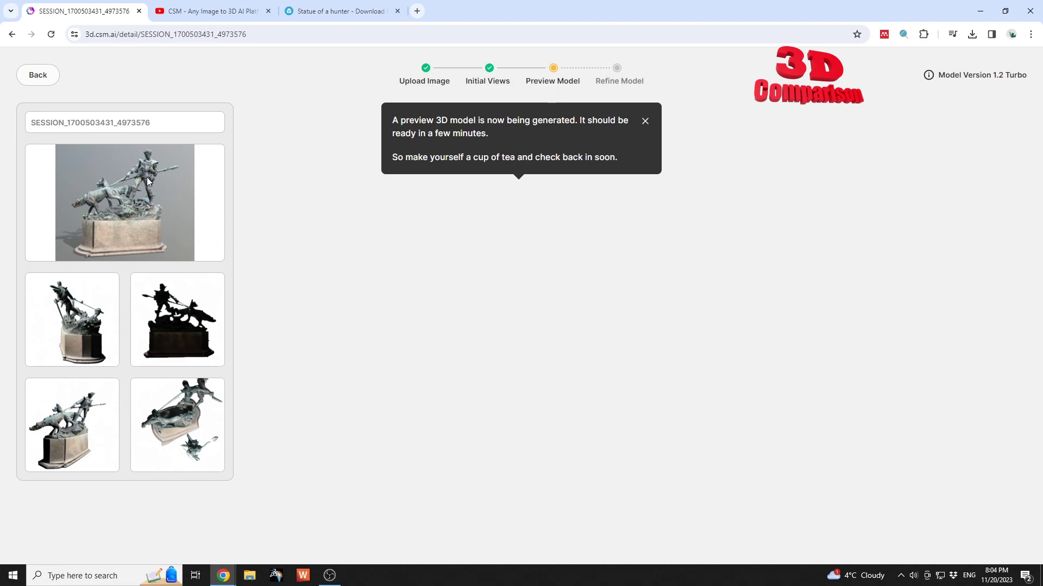
Return to the asset list, open the hunter statue session at the Refine Model stage, and examine its preview model up close
left_click(38, 76)
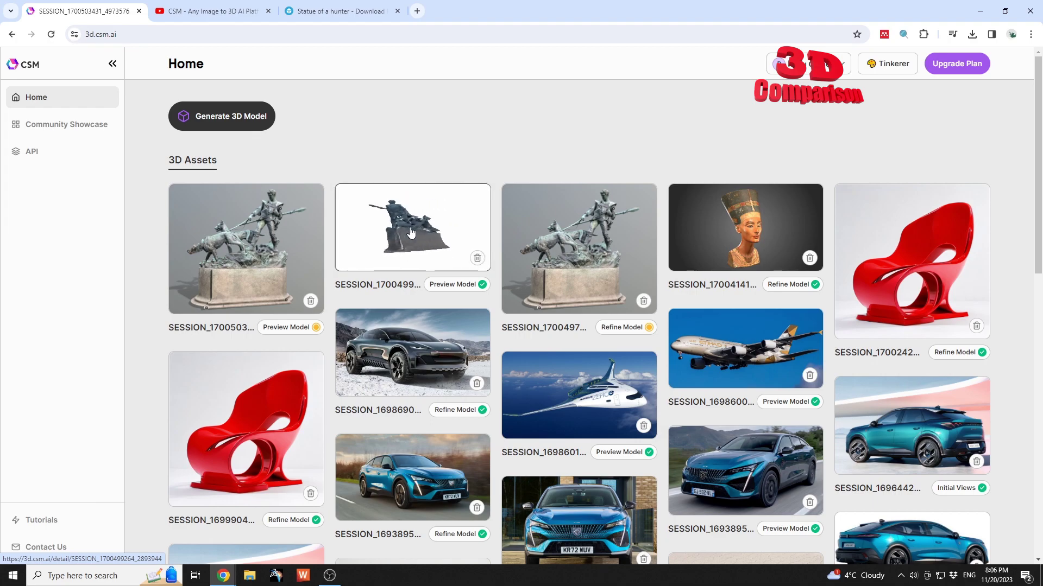
left_click(572, 231)
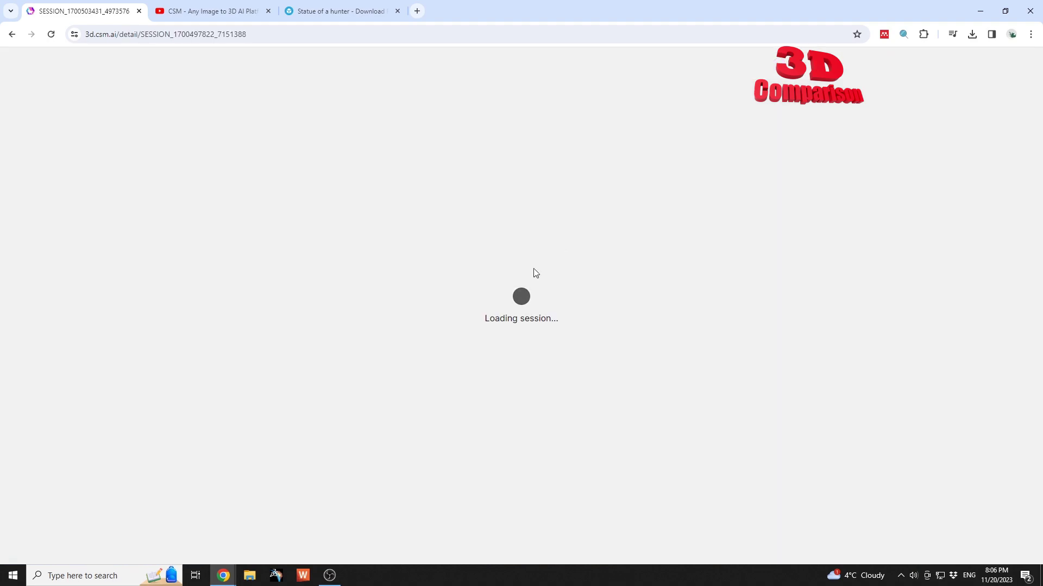
left_click_drag(513, 263, 529, 293)
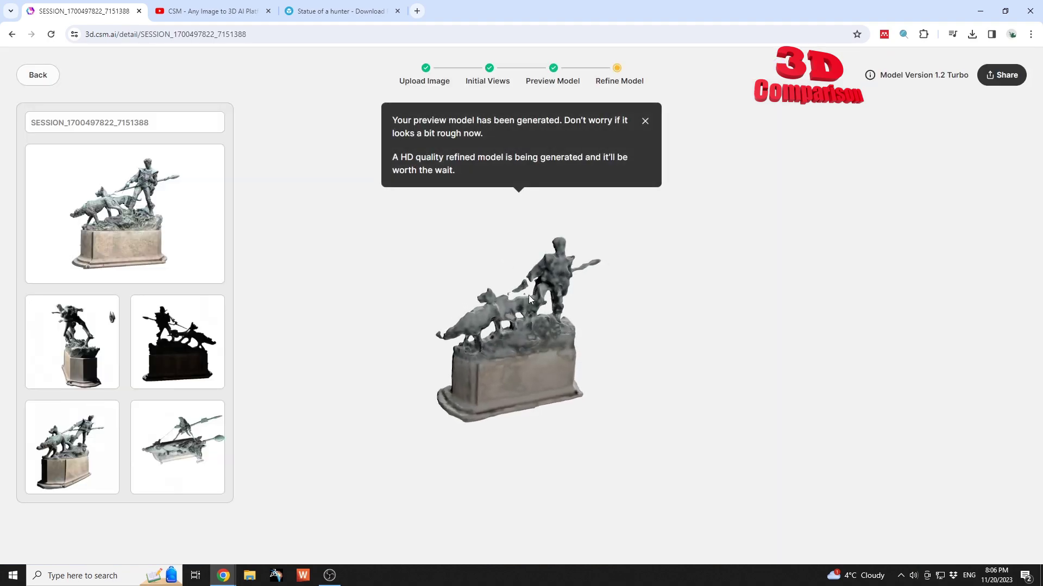
scroll(529, 296, "up", 6)
scroll(529, 296, "down", 5)
scroll(528, 296, "up", 7)
scroll(529, 296, "down", 3)
Inspect the hunter, dogs and pedestal of the preview model from slightly different angles, dismissing the preview notice
left_click_drag(529, 296, 453, 262)
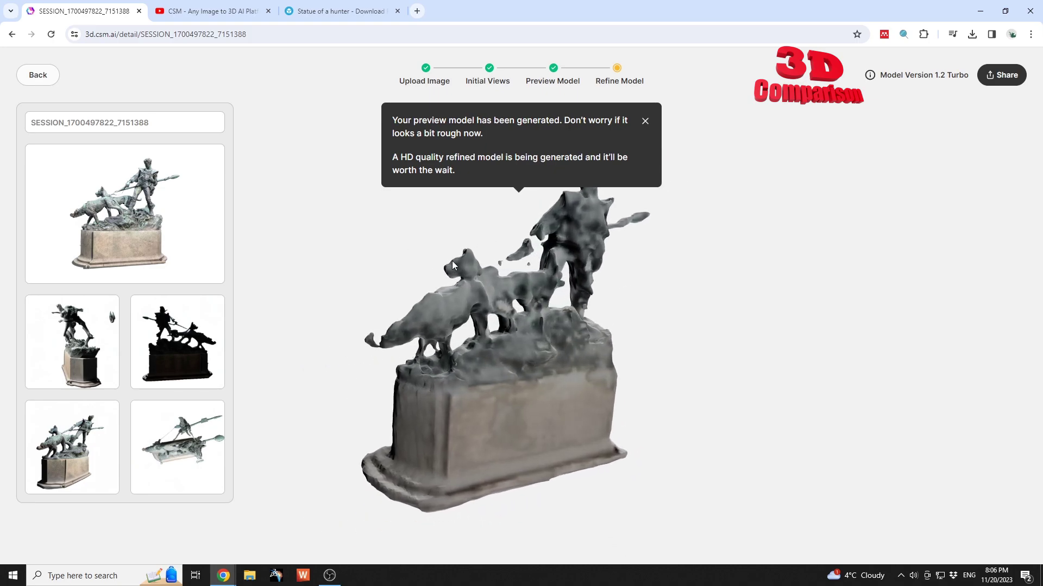
left_click_drag(496, 331, 461, 292)
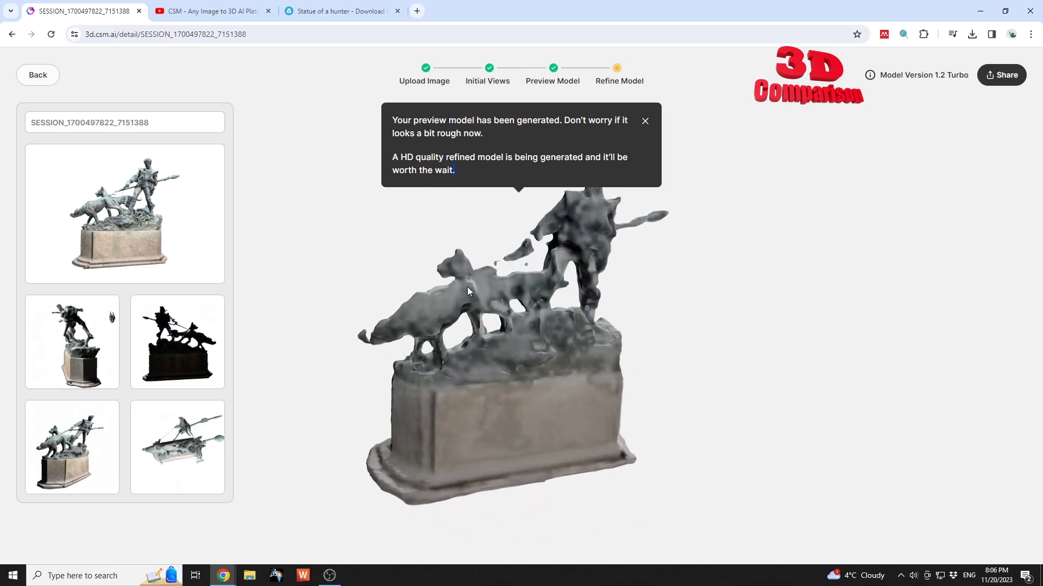
left_click(643, 119)
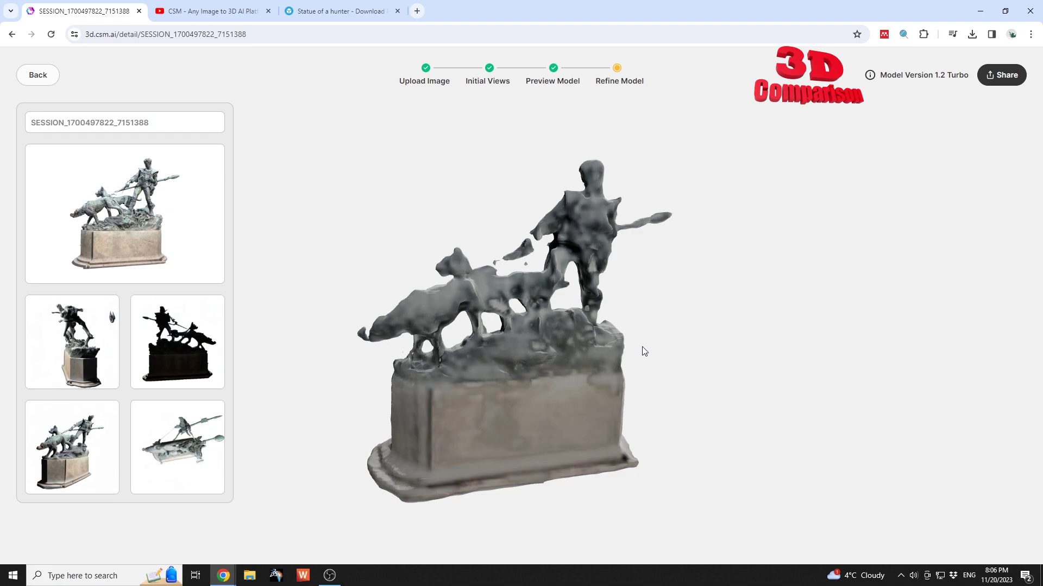
mouse_move(659, 332)
left_mouse_down()
mouse_move(687, 327)
mouse_move(663, 337)
left_mouse_up()
left_click_drag(463, 550, 365, 528)
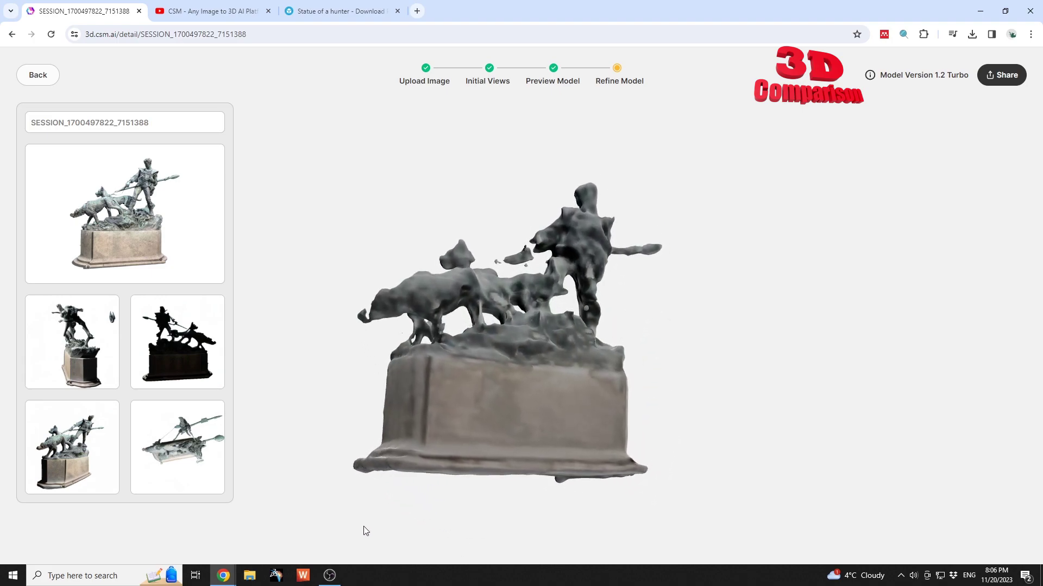